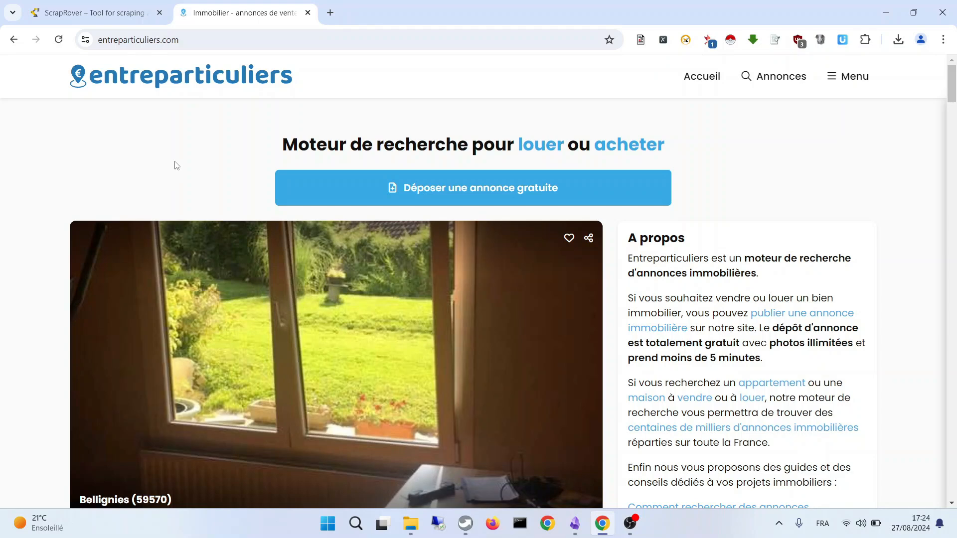
pyautogui.click(103, 11)
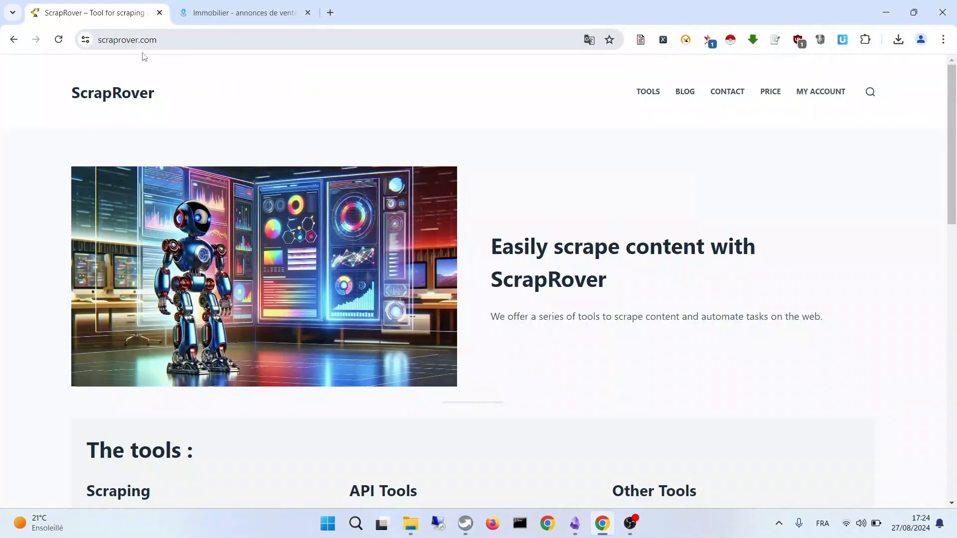
pyautogui.click(214, 6)
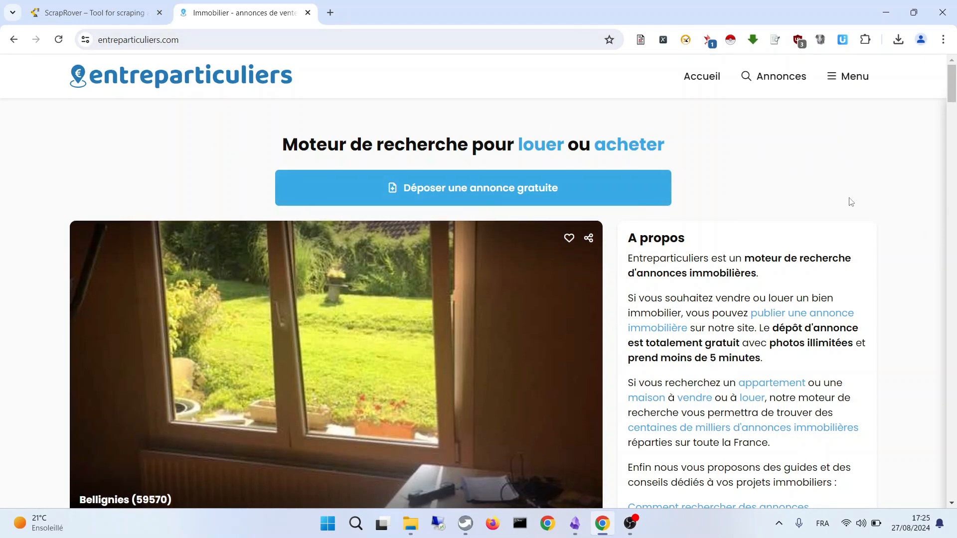
# Step: Inspect the entreparticuliers.com page, filter its network requests by the annonces?pagination=true API URL, and narrow the developer tools pane
pyautogui.rightClick(773, 180)
pyautogui.scroll(-1, 692, 327)
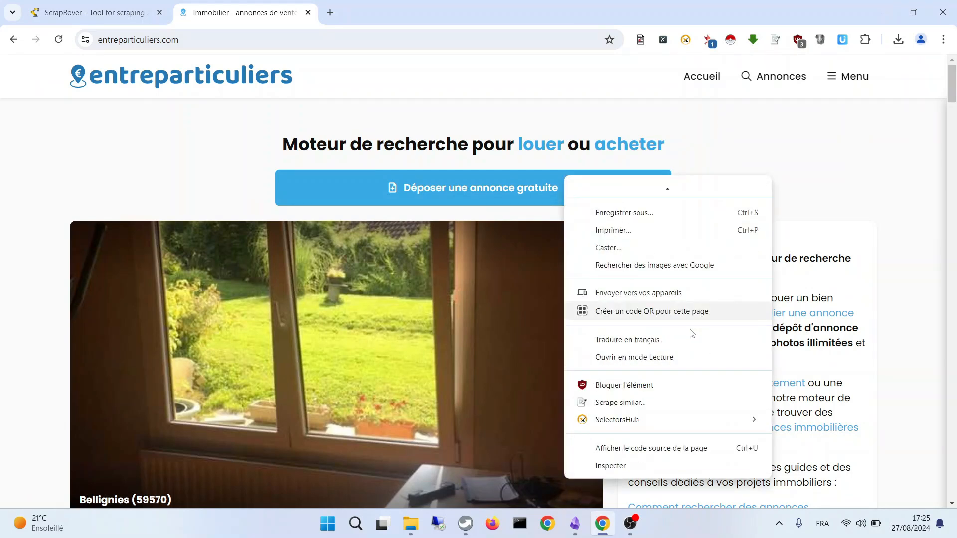
pyautogui.click(623, 467)
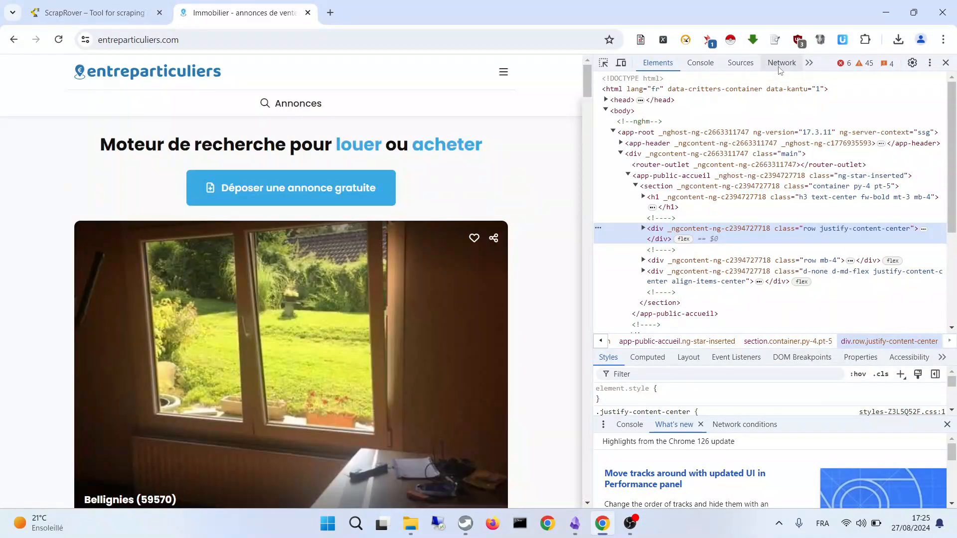
pyautogui.click(781, 64)
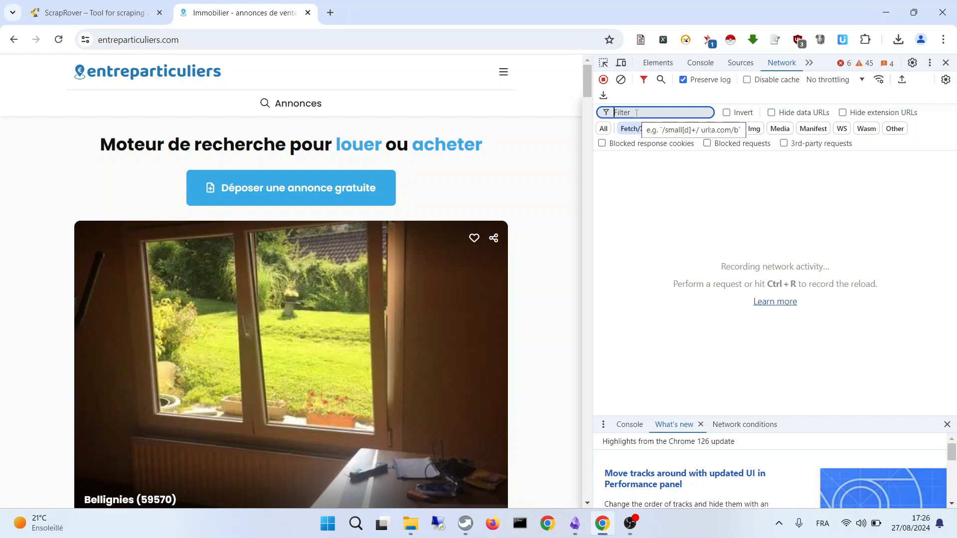
pyautogui.hotkey('ctrl', 'v')
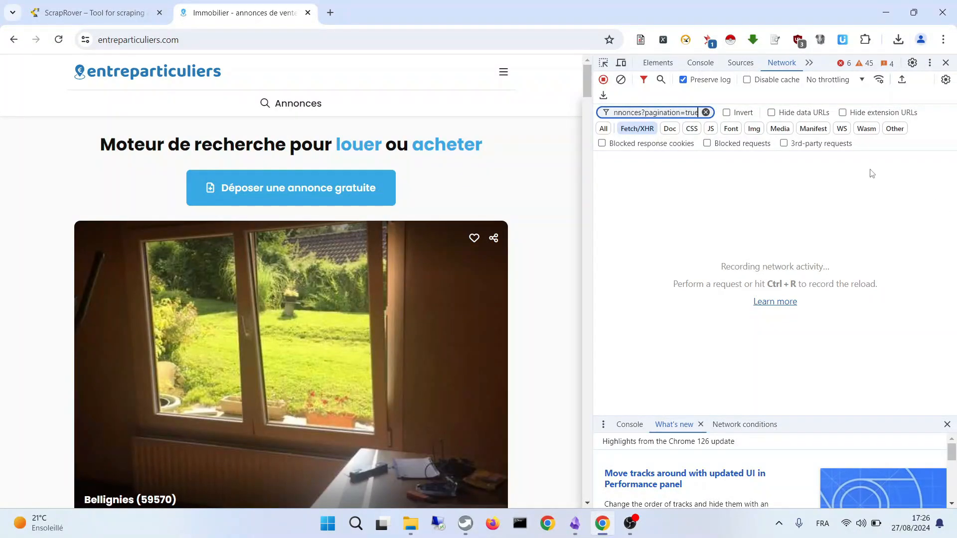
pyautogui.moveTo(593, 233); pyautogui.dragTo(639, 235)
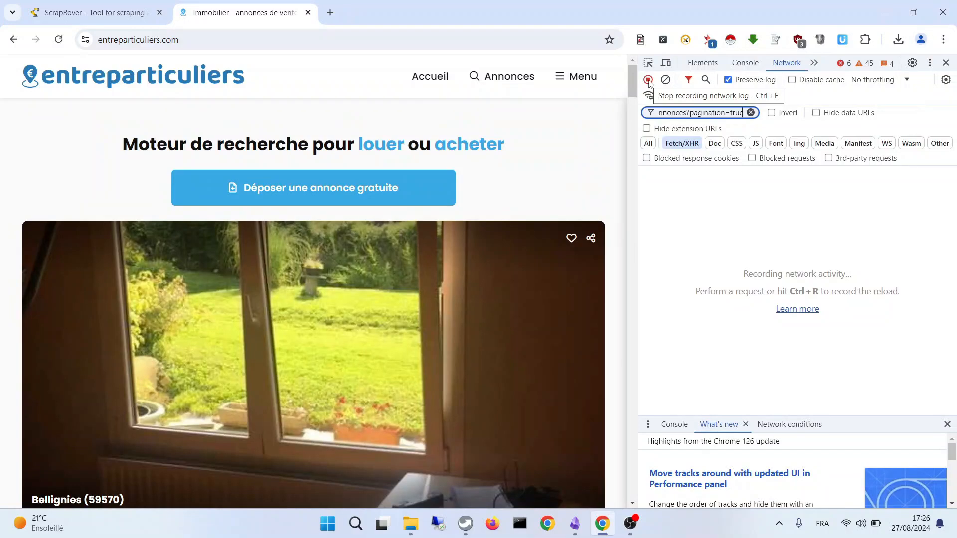
# Step: Run the listing search for apartments in all of Paris with 12 as the minimum surface and advance to results page 3
pyautogui.click(495, 76)
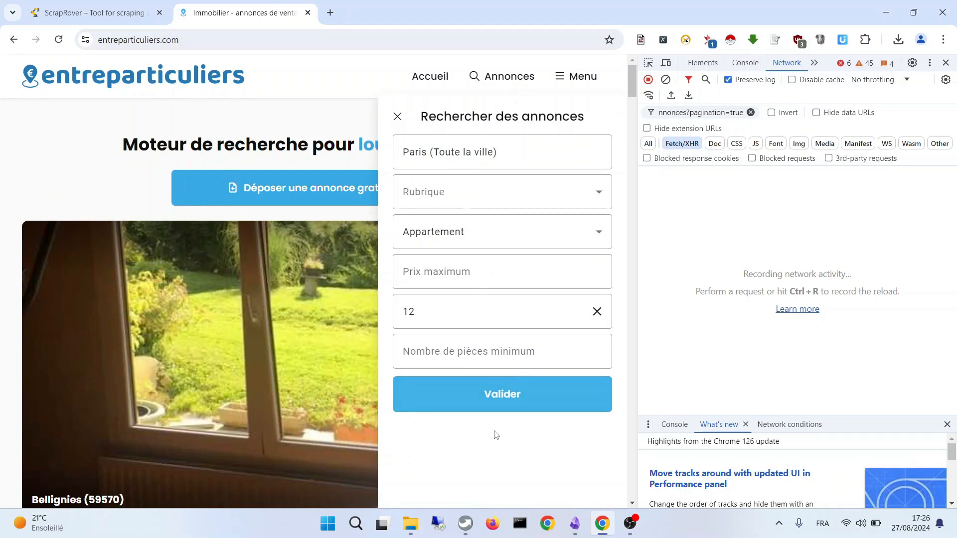
pyautogui.click(530, 404)
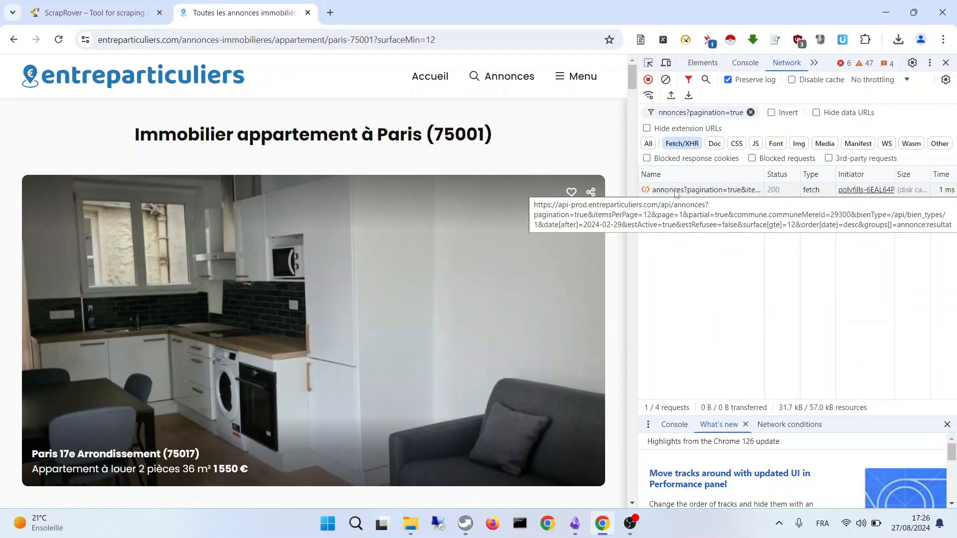
pyautogui.scroll(-15, 267, 284)
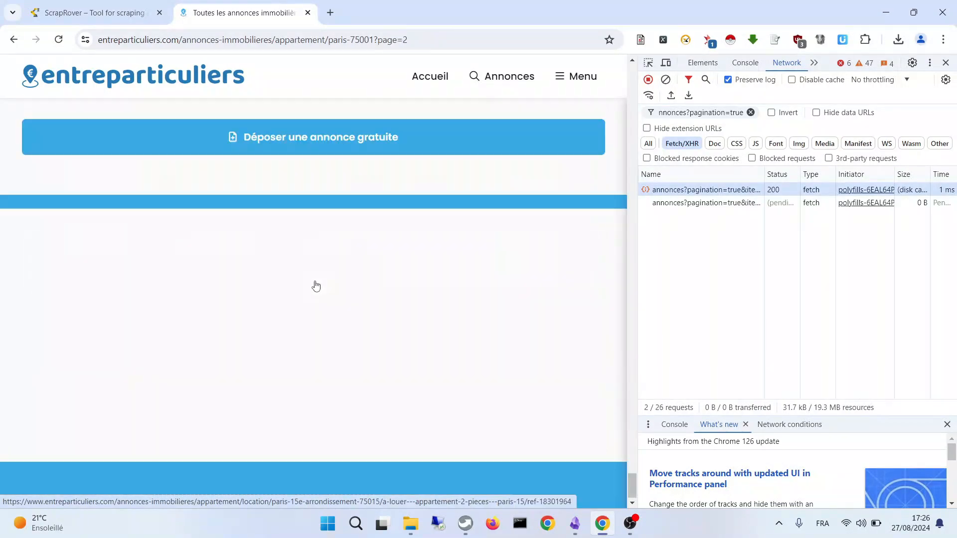
pyautogui.scroll(-6, 316, 286)
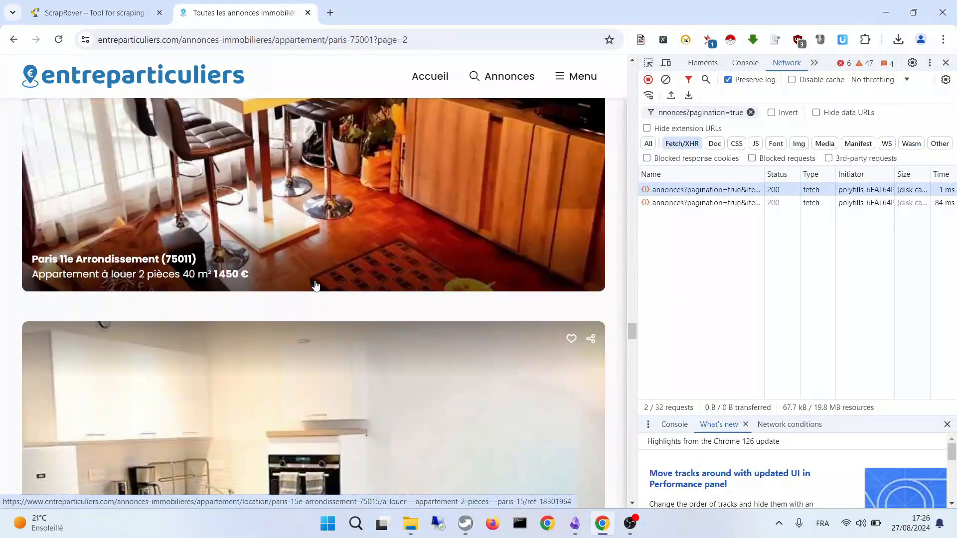
pyautogui.scroll(-8, 316, 285)
pyautogui.scroll(-10, 317, 285)
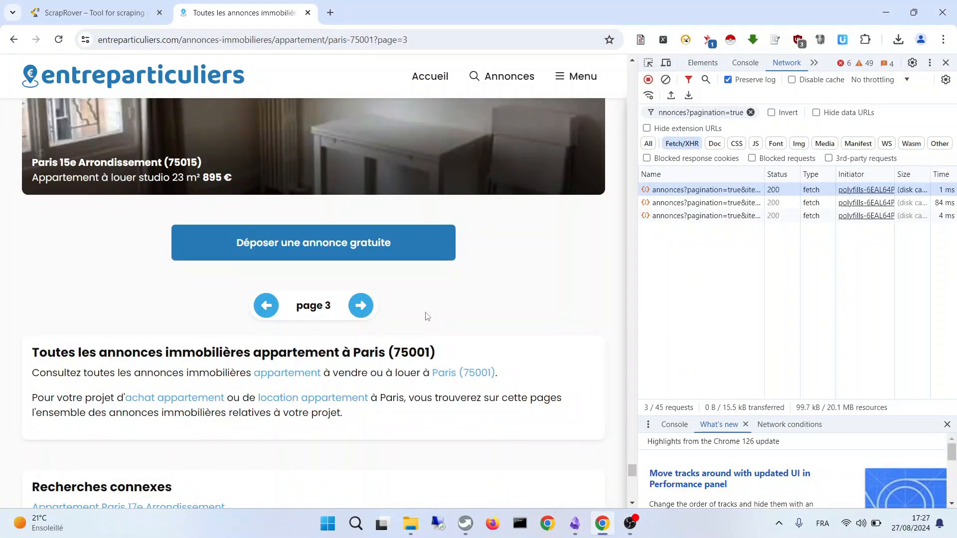
# Step: Advance the Paris apartment results one page at a time to page 7 so each page's API request is recorded
pyautogui.click(364, 306)
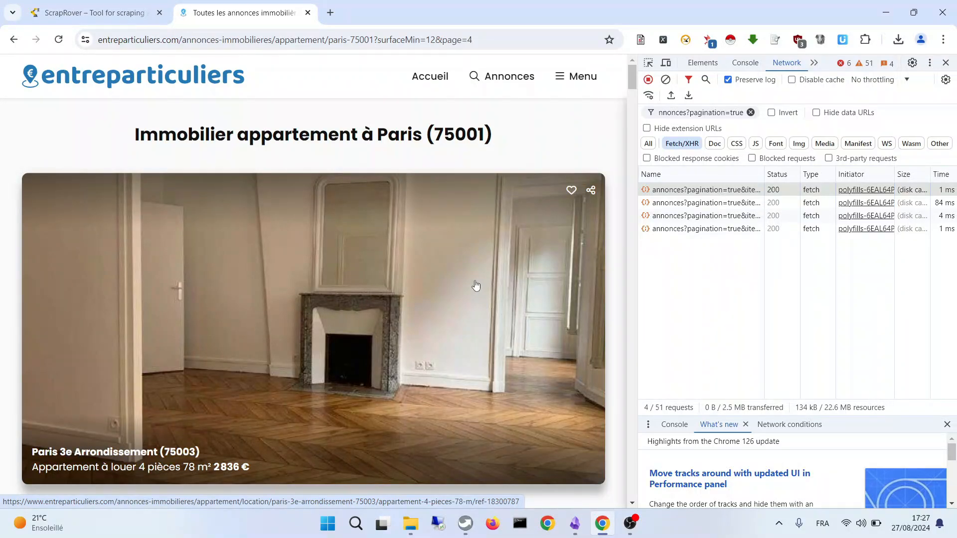
pyautogui.moveTo(631, 87); pyautogui.dragTo(609, 480)
pyautogui.scroll(4, 568, 393)
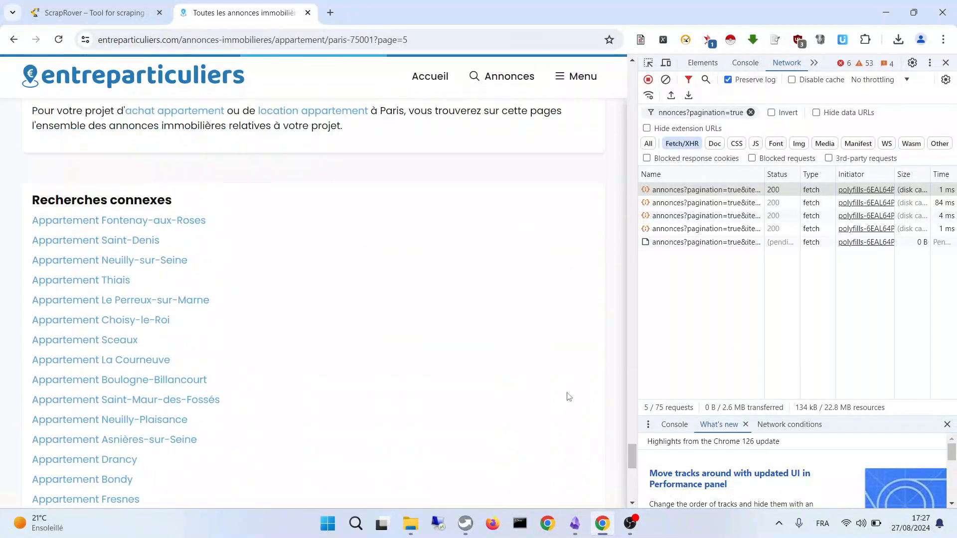
pyautogui.scroll(5, 567, 397)
pyautogui.scroll(1, 516, 286)
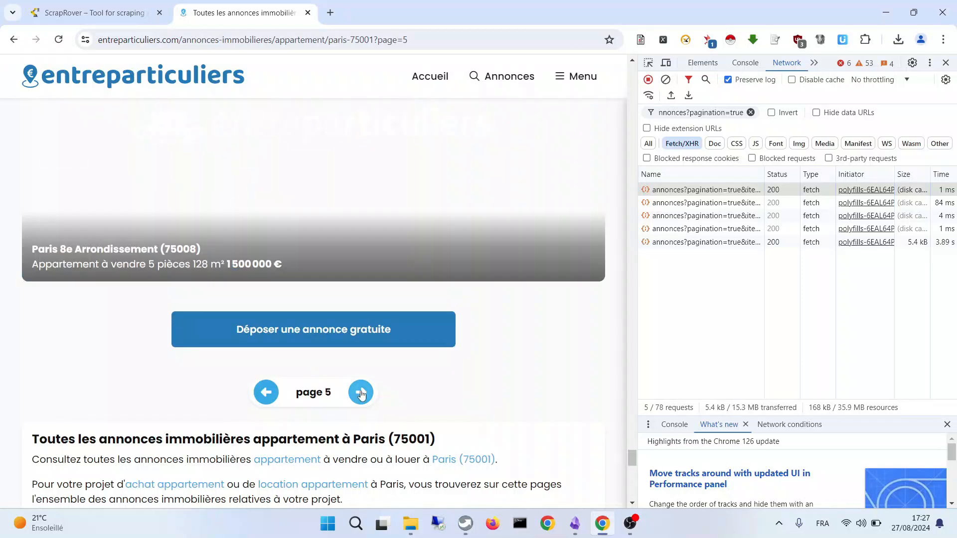
pyautogui.click(362, 394)
pyautogui.click(362, 394)
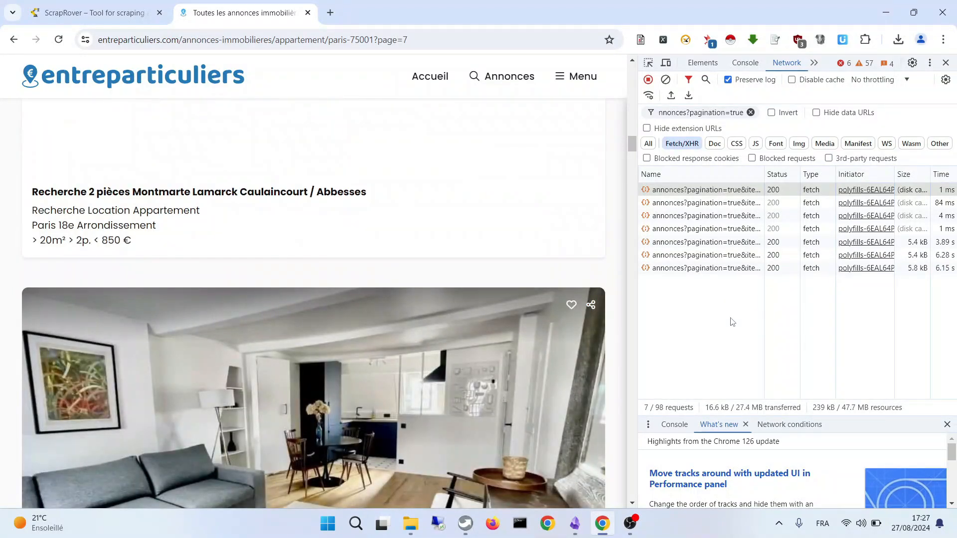
pyautogui.click(733, 242)
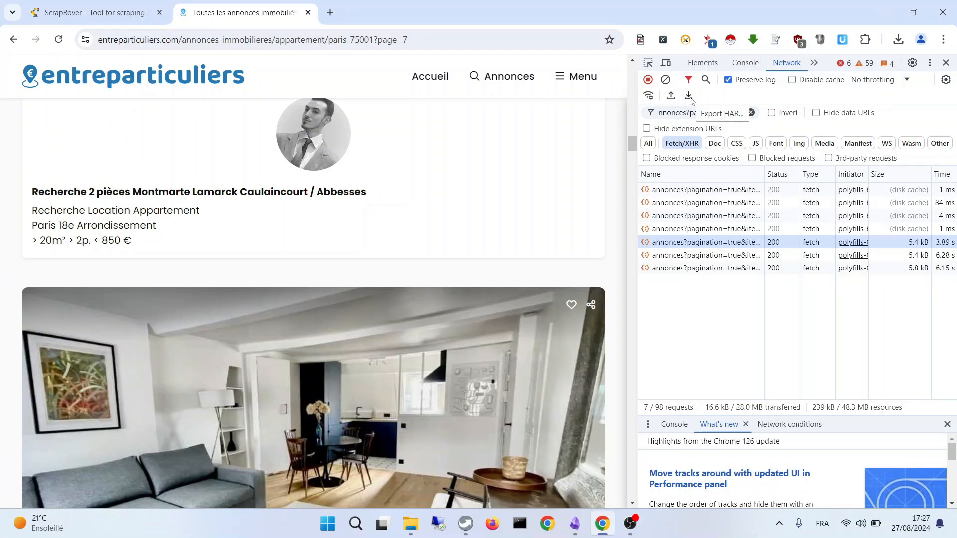
pyautogui.click(689, 97)
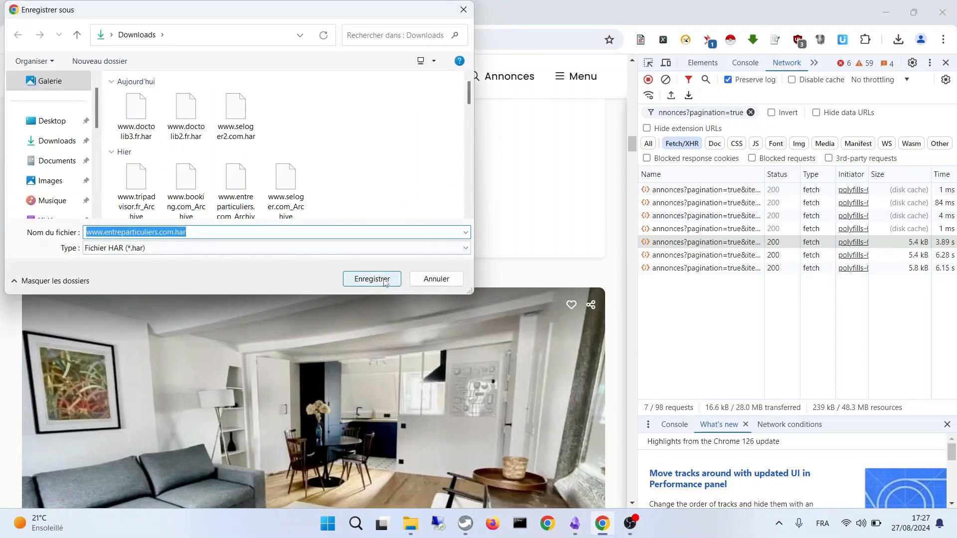
pyautogui.click(372, 279)
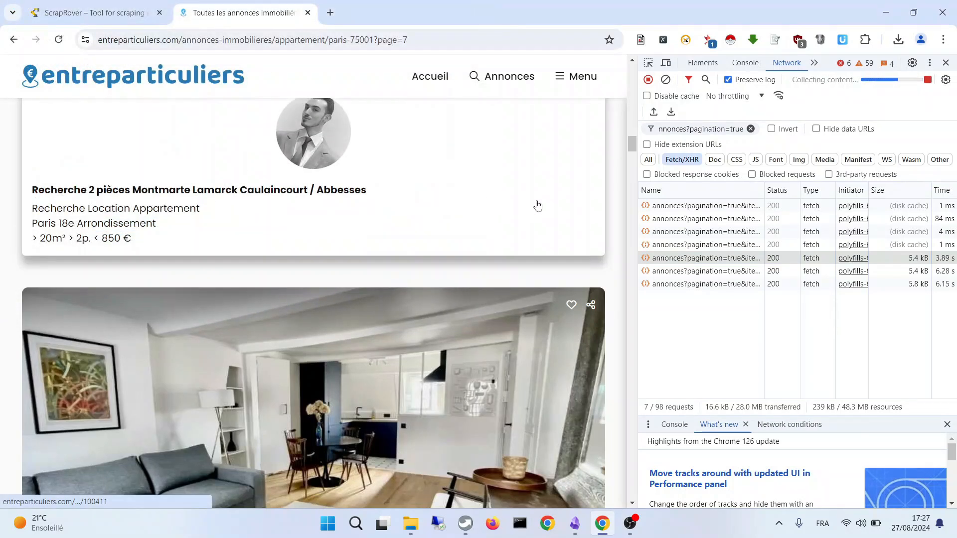
pyautogui.click(119, 4)
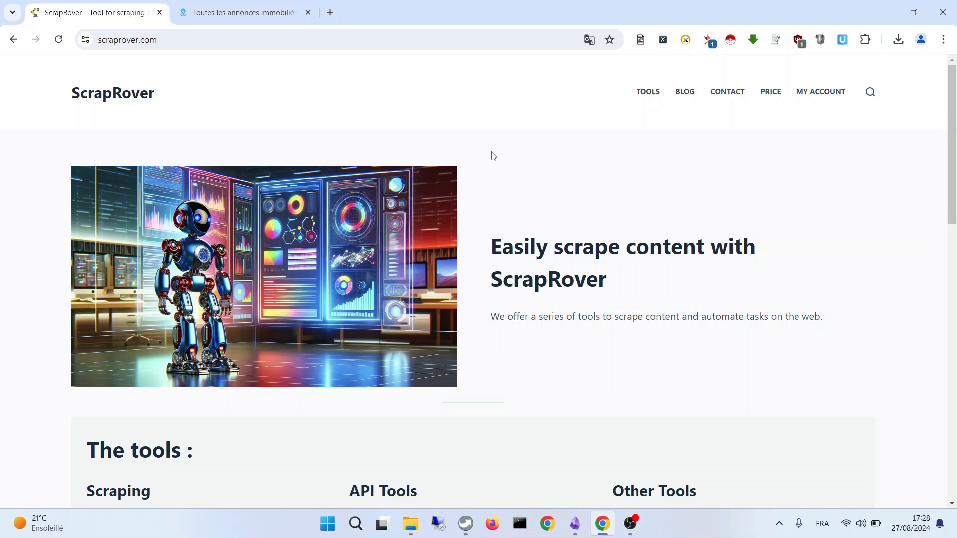
pyautogui.scroll(-2, 494, 152)
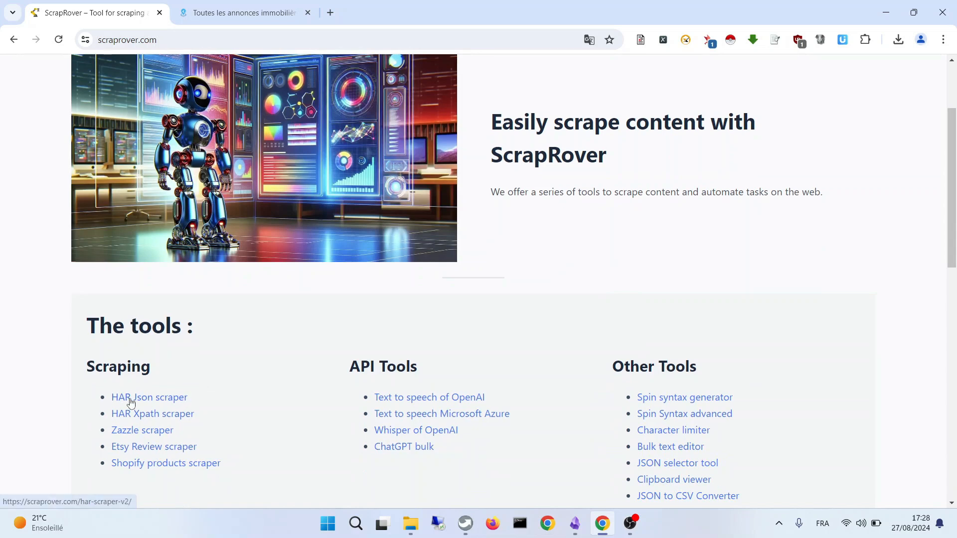
pyautogui.click(157, 402)
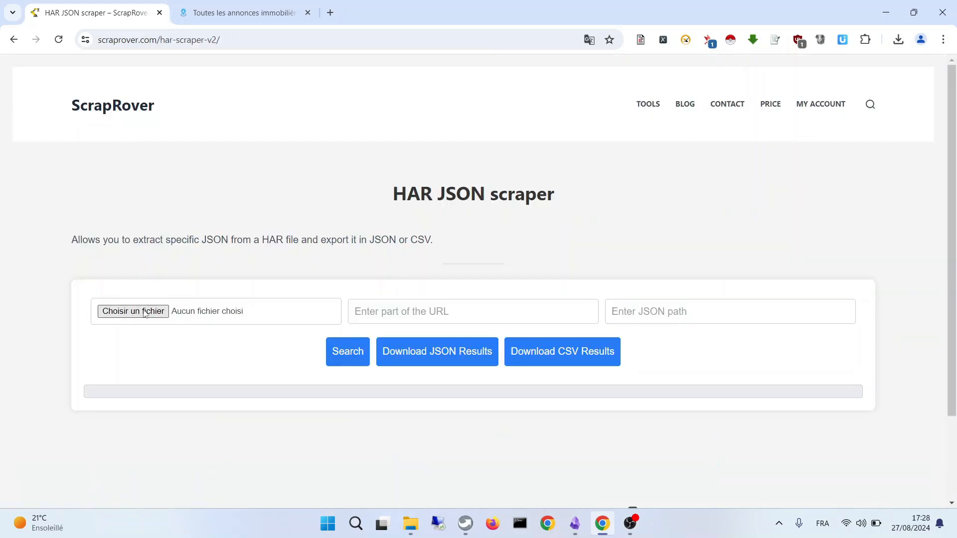
pyautogui.click(146, 312)
pyautogui.click(148, 113)
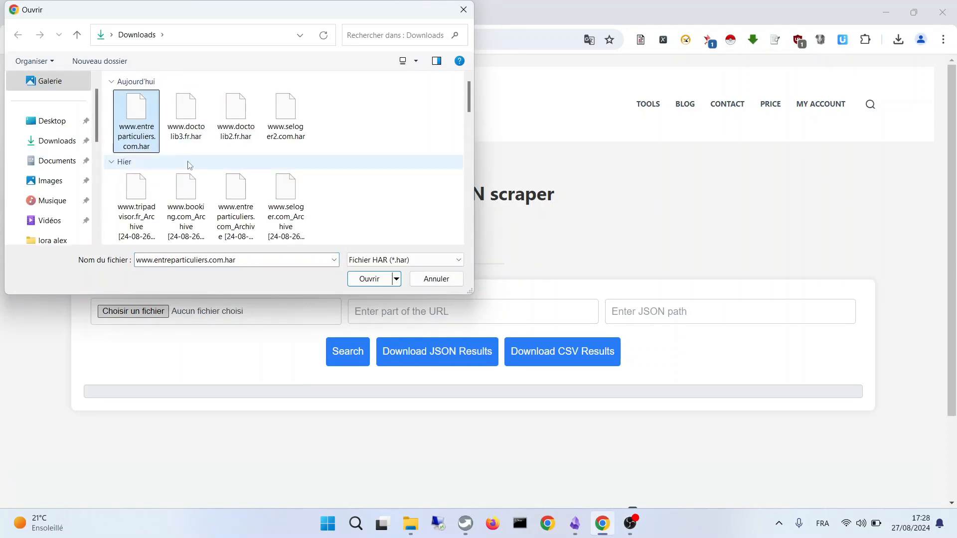
pyautogui.click(373, 280)
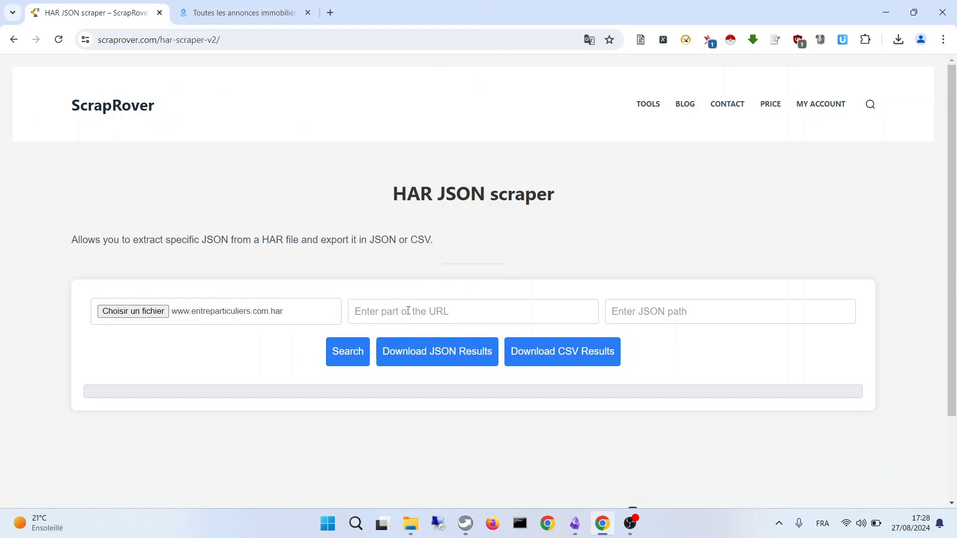
pyautogui.hotkey('ctrl', 'v')
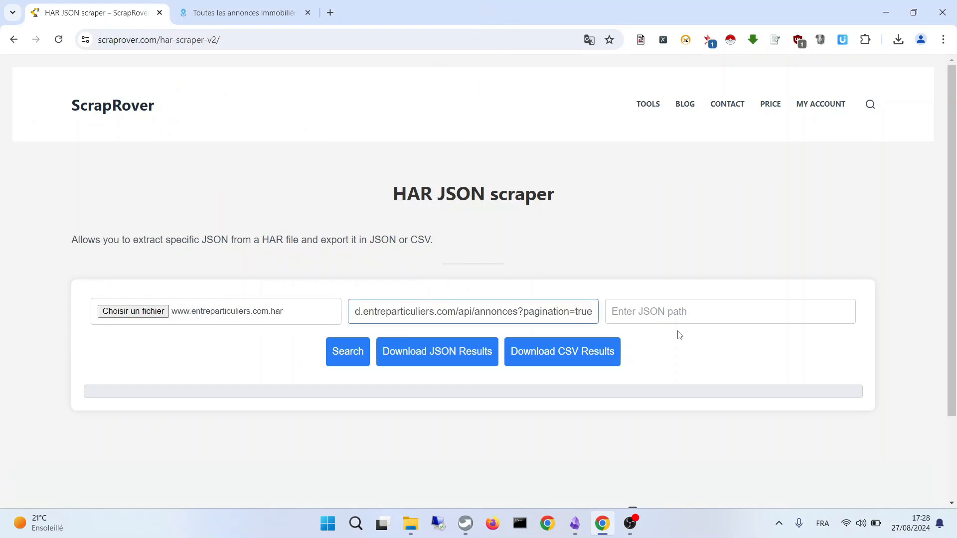
pyautogui.click(684, 312)
pyautogui.write('hydra:member')
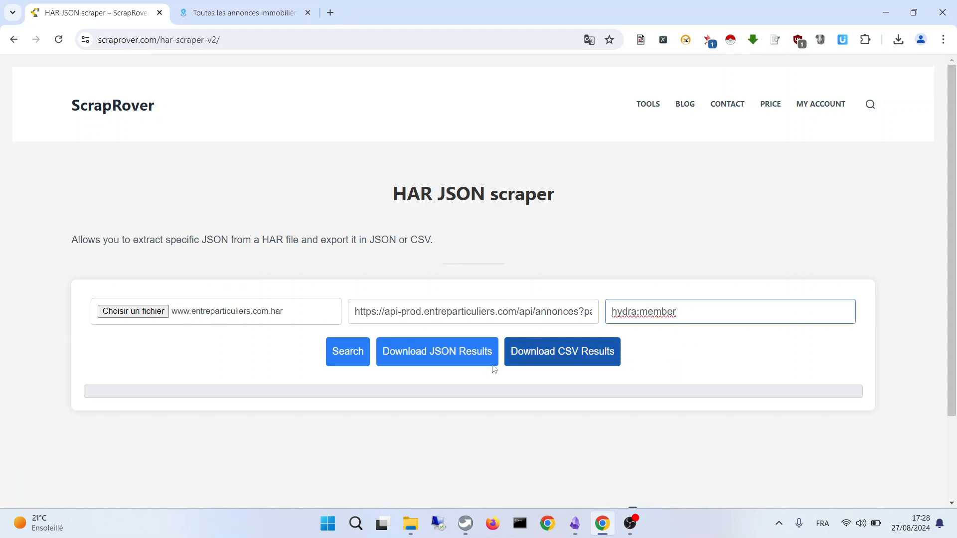
pyautogui.click(354, 356)
# Step: Examine the first result's JSON response in an enlarged box, then hide it again
pyautogui.scroll(-5, 280, 348)
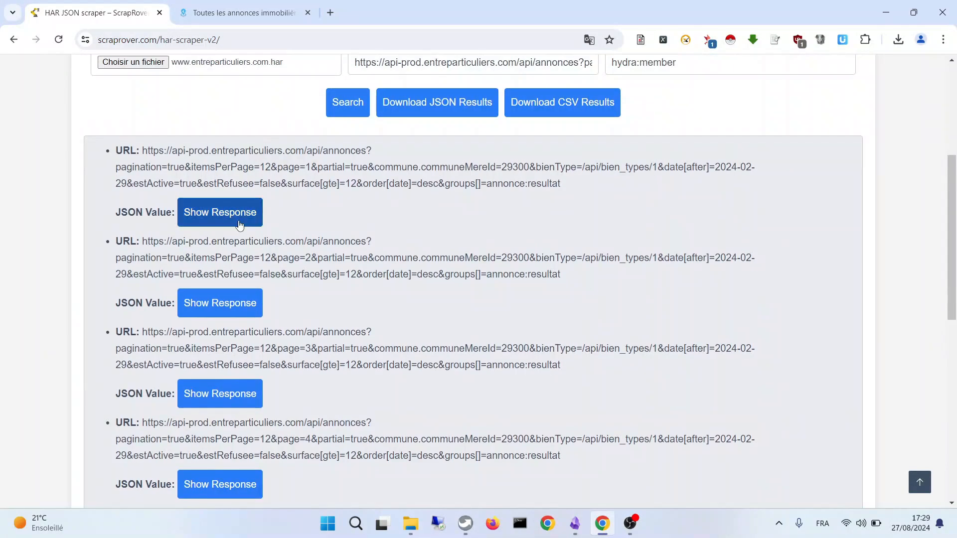
pyautogui.click(231, 215)
pyautogui.moveTo(850, 252); pyautogui.dragTo(851, 481)
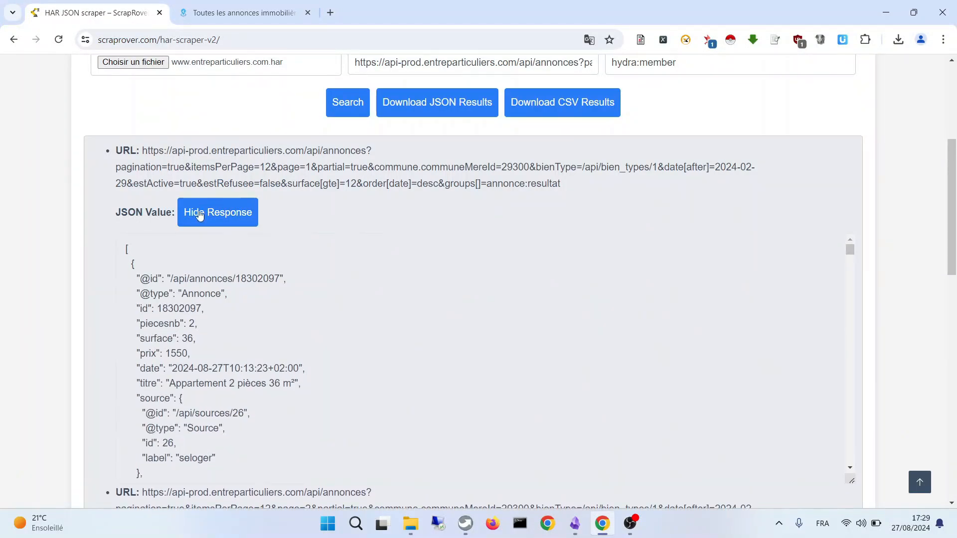
pyautogui.scroll(-4, 199, 293)
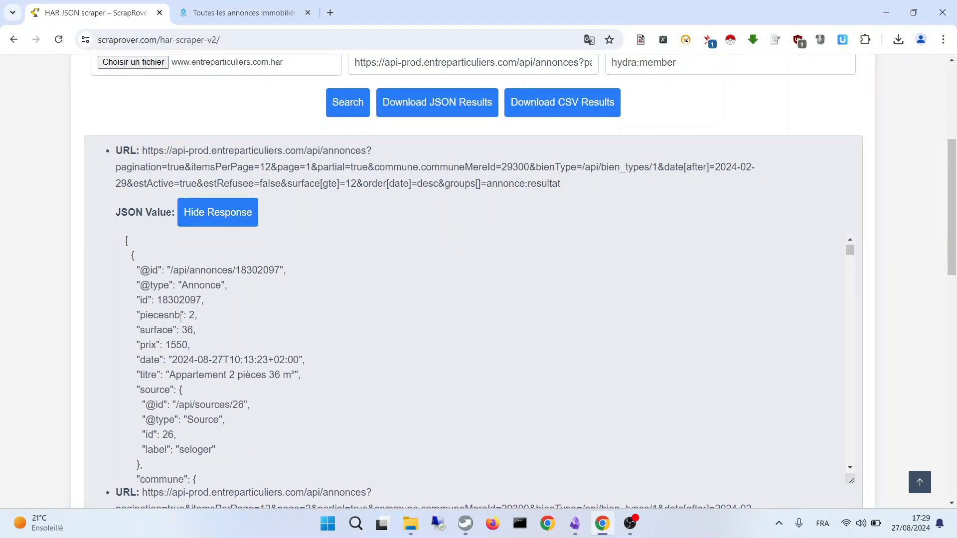
pyautogui.click(223, 212)
# Step: Download the compiled scraping results as both JSON and CSV
pyautogui.scroll(4, 547, 248)
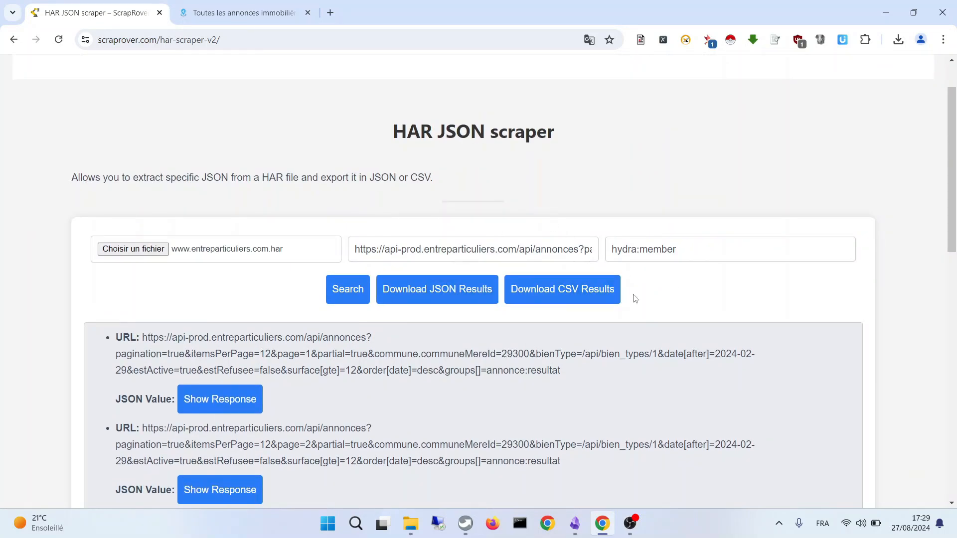
pyautogui.click(478, 301)
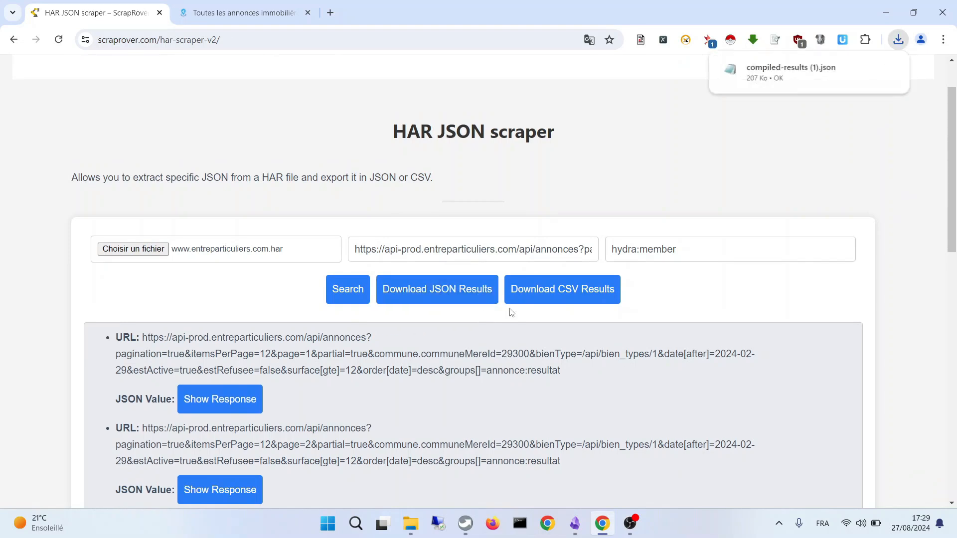
pyautogui.click(546, 303)
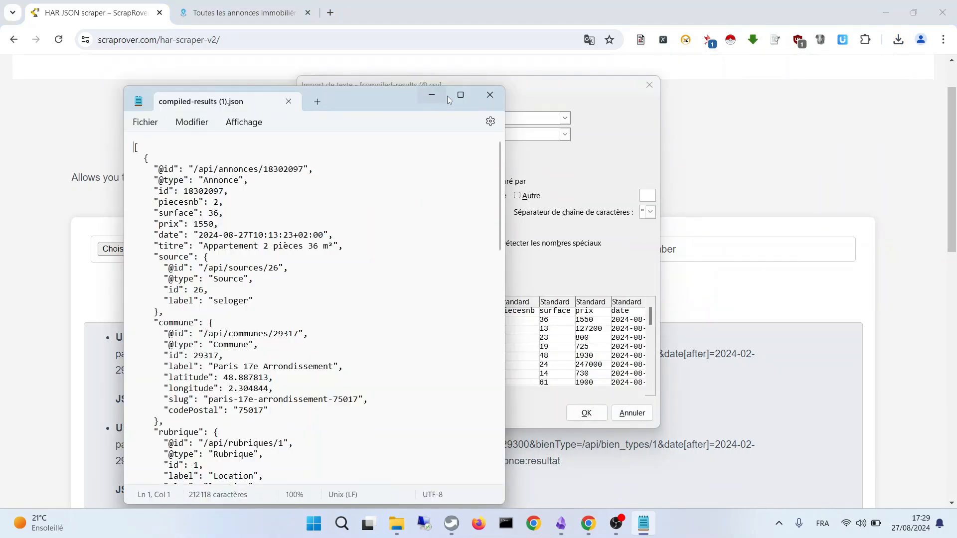
# Step: Maximize the compiled-results (1).json window and examine the extracted listing fields, returning to the start of the file
pyautogui.click(459, 94)
pyautogui.scroll(-20, 294, 217)
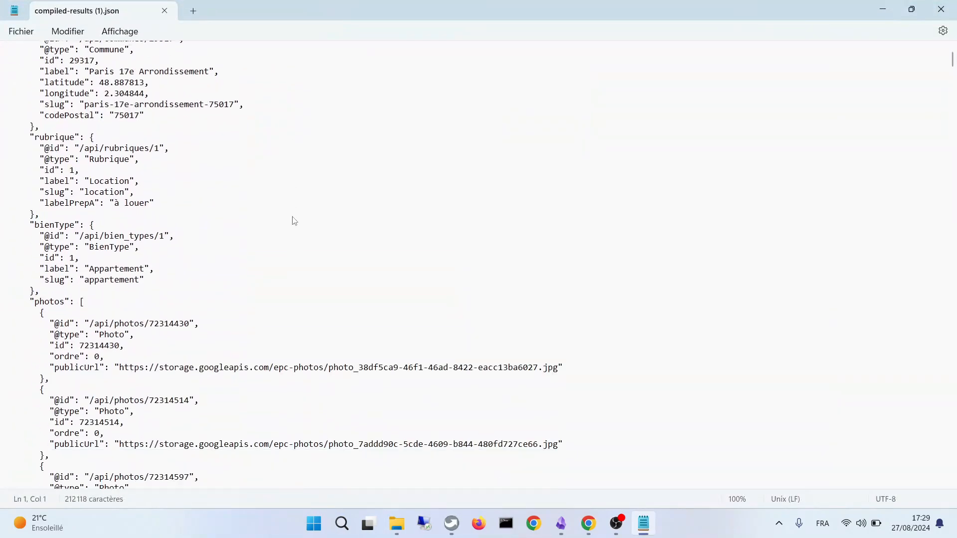
pyautogui.scroll(-20, 305, 242)
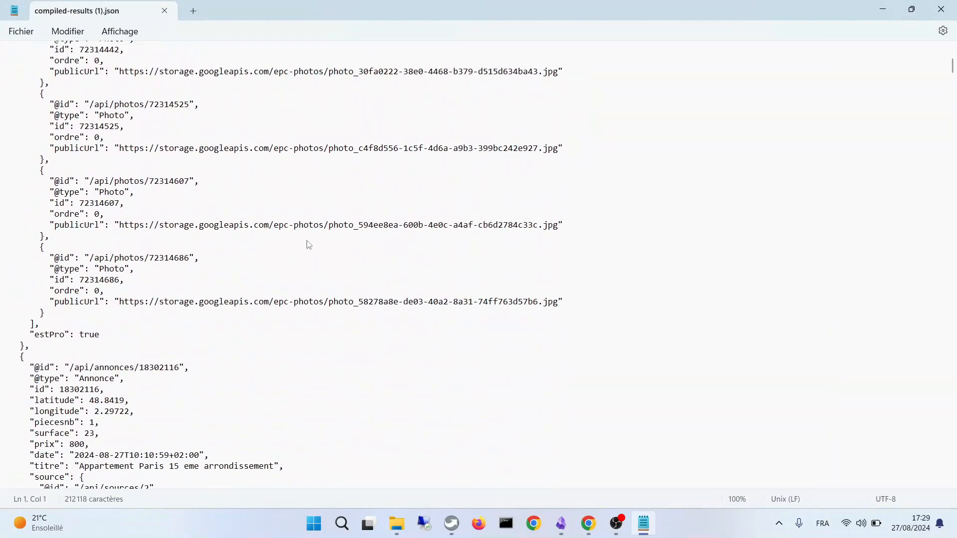
pyautogui.hotkey('ctrl', 'Home')
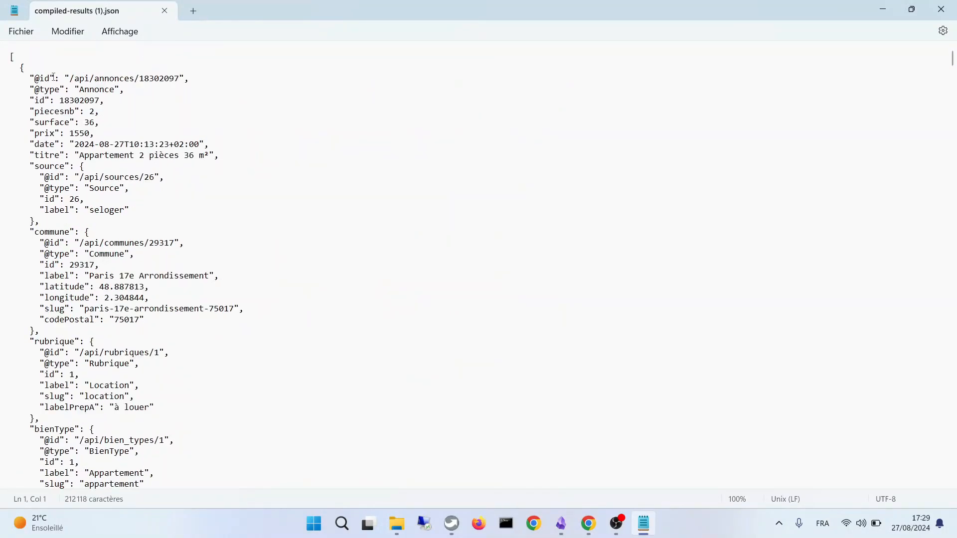
# Step: Examine the first listing's id, surface, price, date, title, source label, commune and photo URL fields in the JSON file
pyautogui.moveTo(68, 78); pyautogui.dragTo(111, 82)
pyautogui.moveTo(50, 101); pyautogui.dragTo(174, 145)
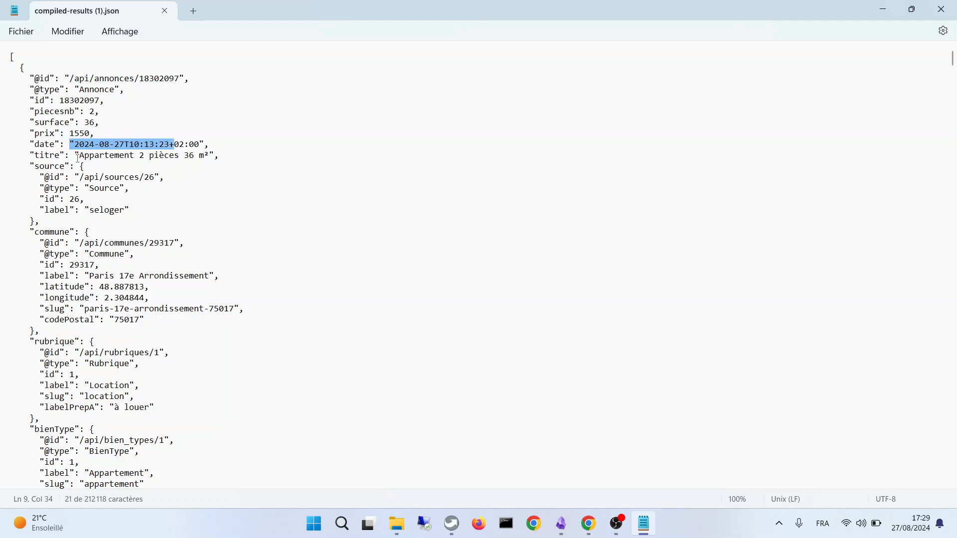
pyautogui.moveTo(76, 156); pyautogui.dragTo(241, 156)
pyautogui.moveTo(90, 212); pyautogui.dragTo(125, 215)
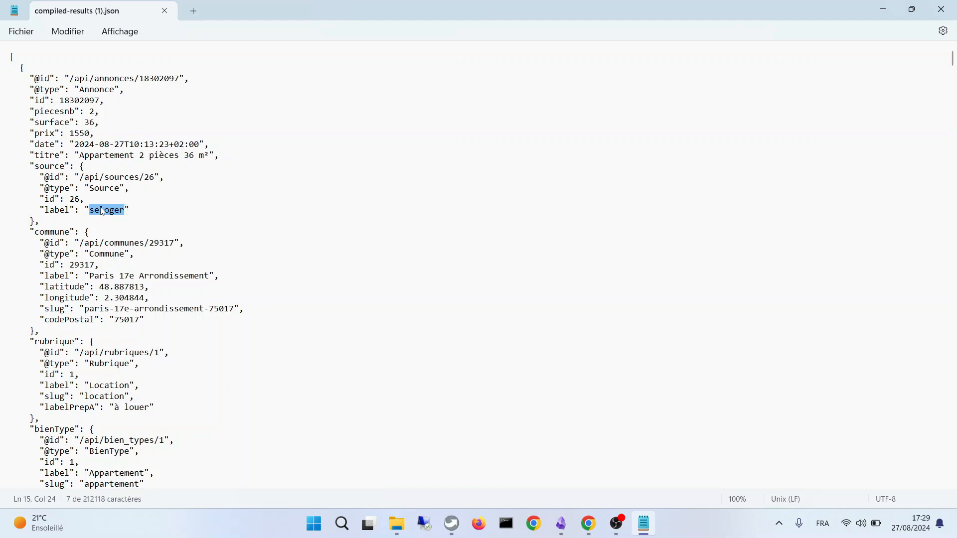
pyautogui.moveTo(75, 243); pyautogui.dragTo(186, 324)
pyautogui.scroll(-9, 185, 324)
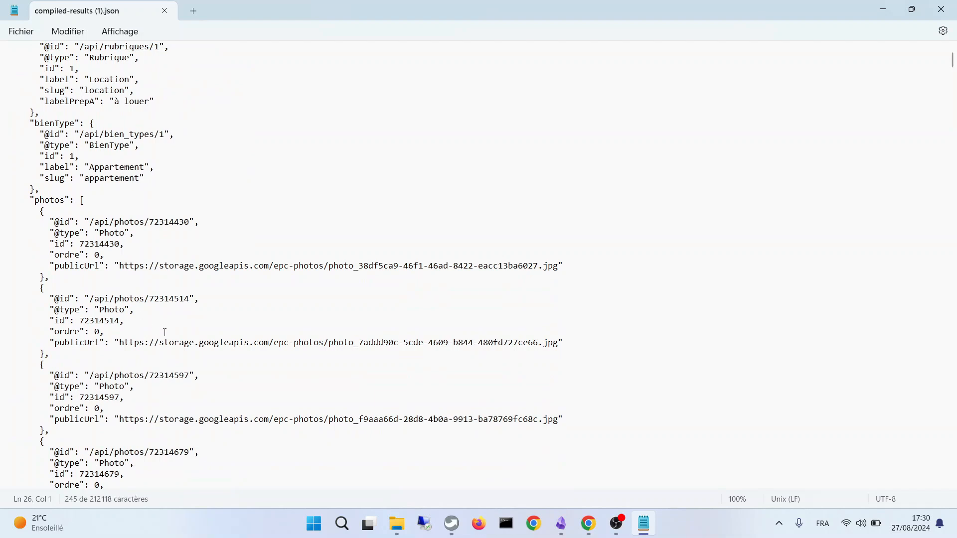
pyautogui.scroll(-15, 165, 332)
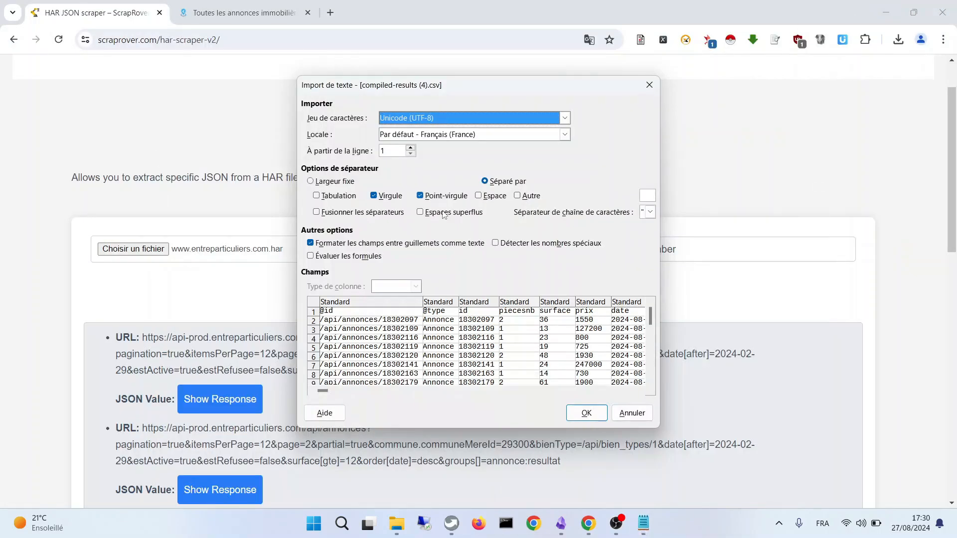
# Step: Import compiled-results (4).csv into LibreOffice Calc as Unicode (UTF-8) separated by comma and semicolon, and review its columns before returning to the browser
pyautogui.click(586, 413)
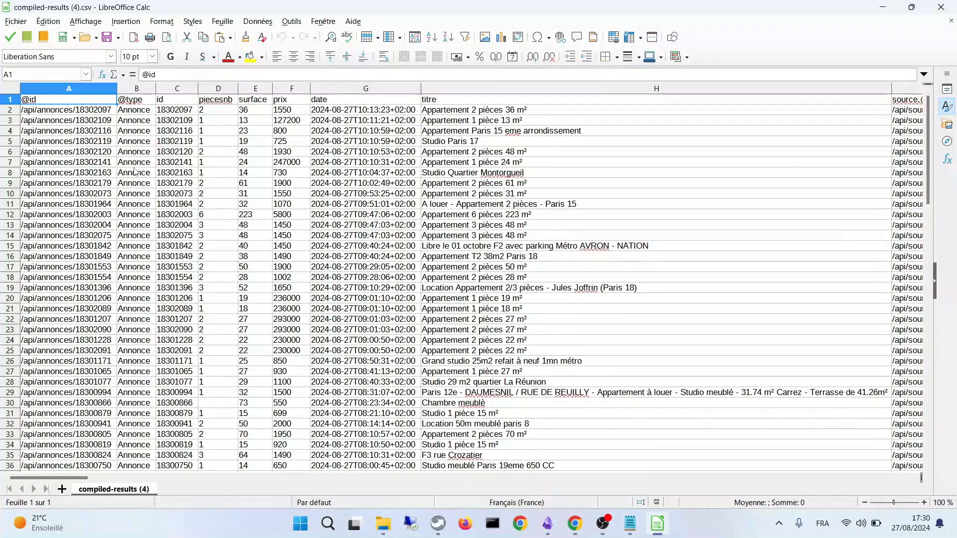
pyautogui.hscroll(6, 347, 241)
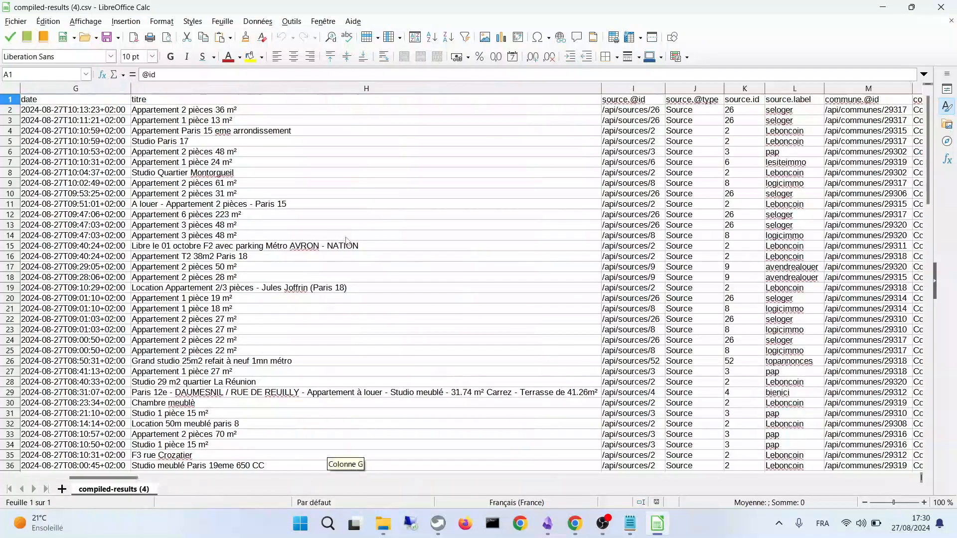
pyautogui.hscroll(-6, 348, 241)
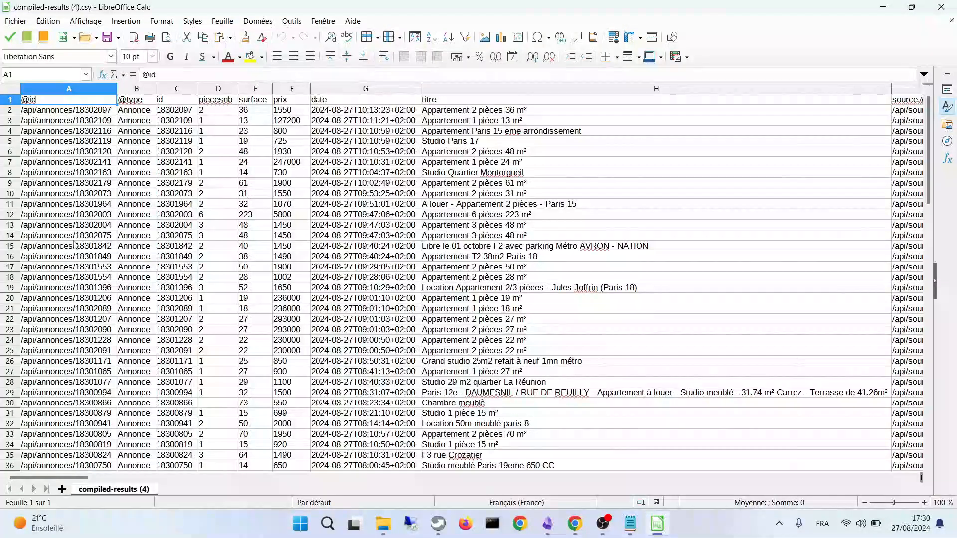
pyautogui.hotkey('alt', 'Tab')
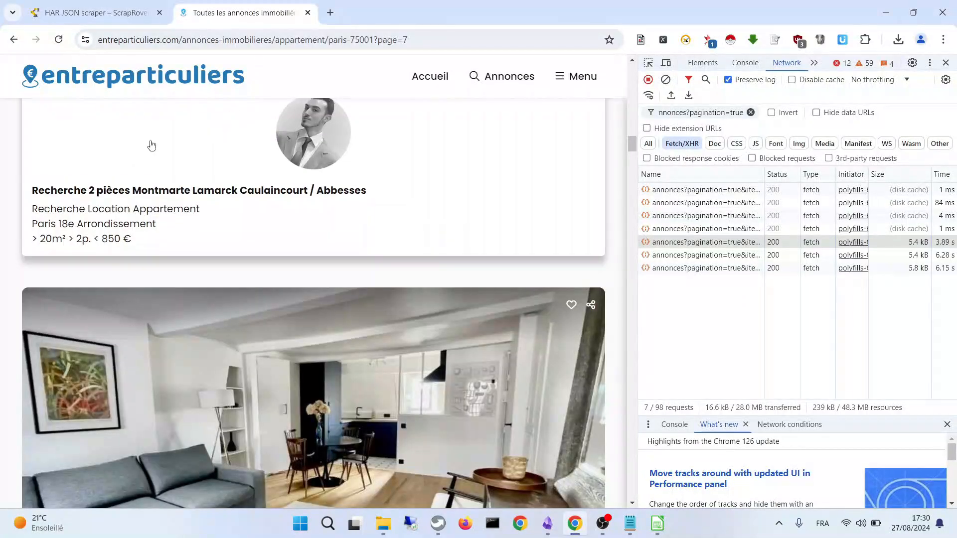